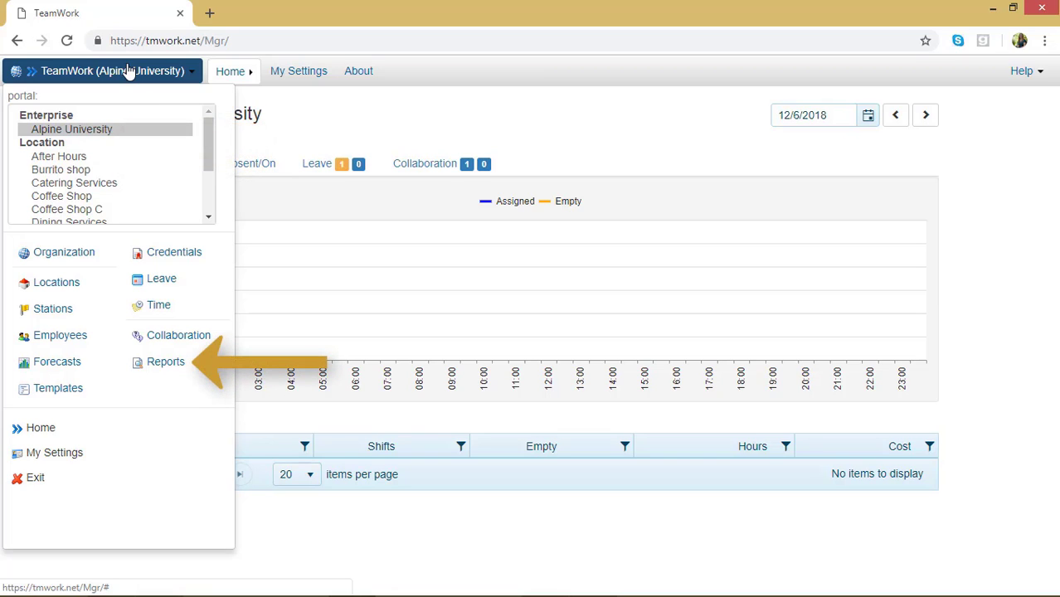
Step: Open the Example Package among the report packages of Alpine University
{"action": "left_click", "coordinate": [200, 368]}
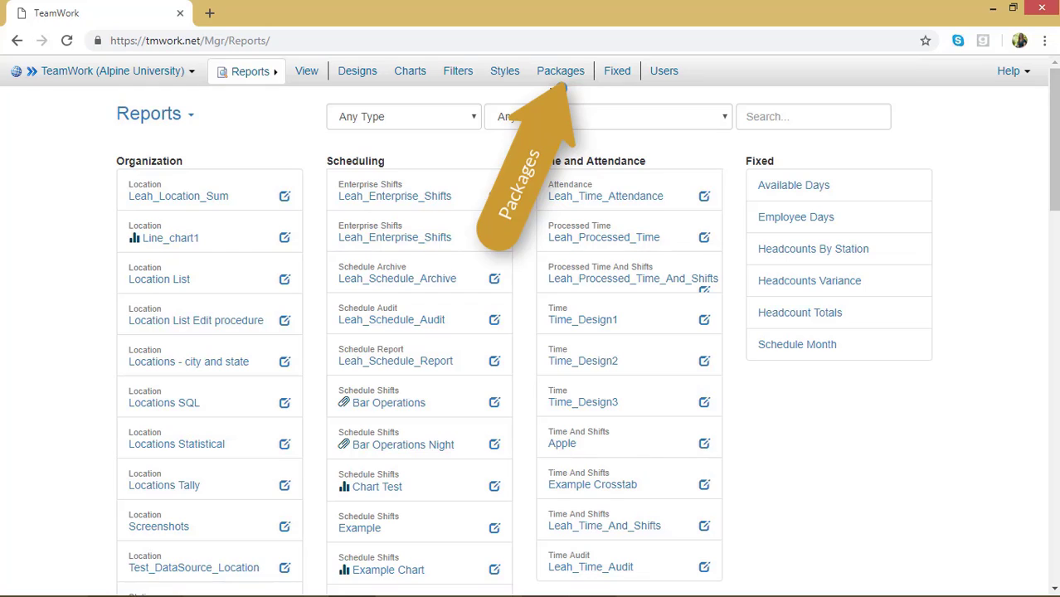
{"action": "left_click", "coordinate": [558, 79]}
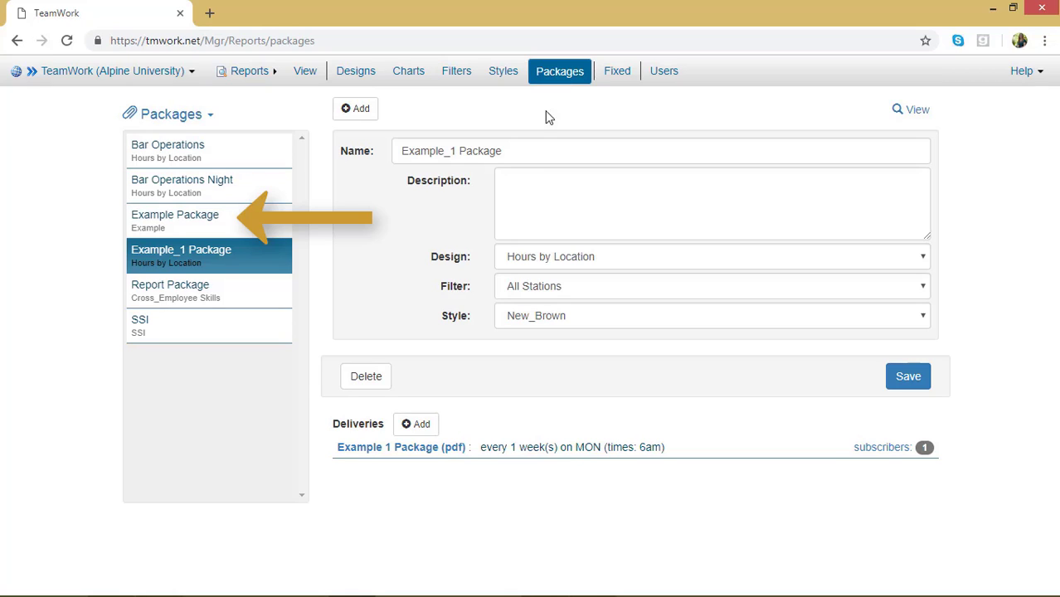
{"action": "left_click", "coordinate": [226, 218]}
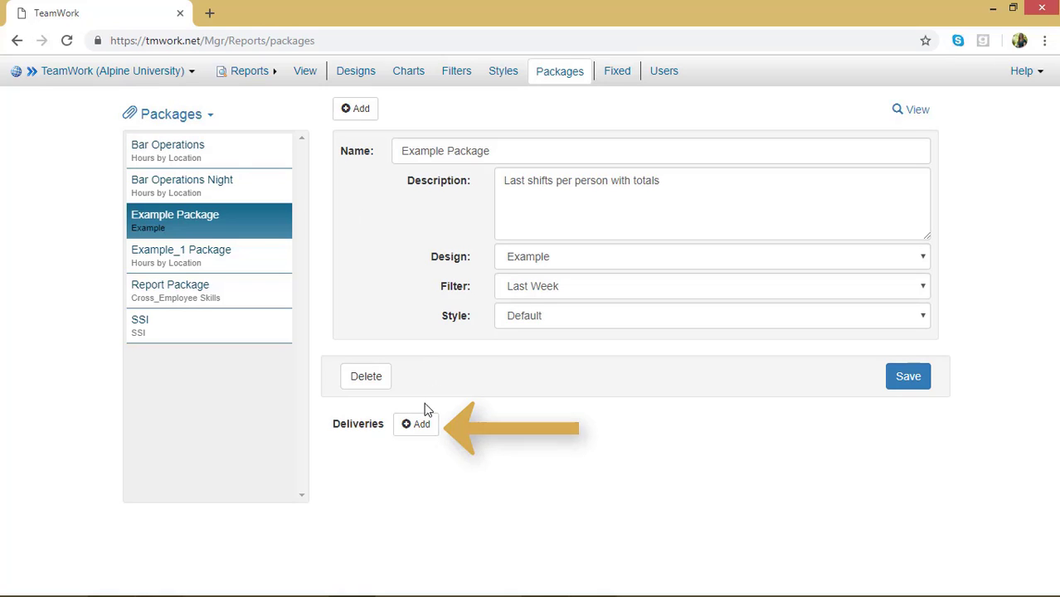
Step: Add a delivery named "Example Package" with type "REPORT: Always send" and format "PDF Attachment"
{"action": "left_click", "coordinate": [417, 424]}
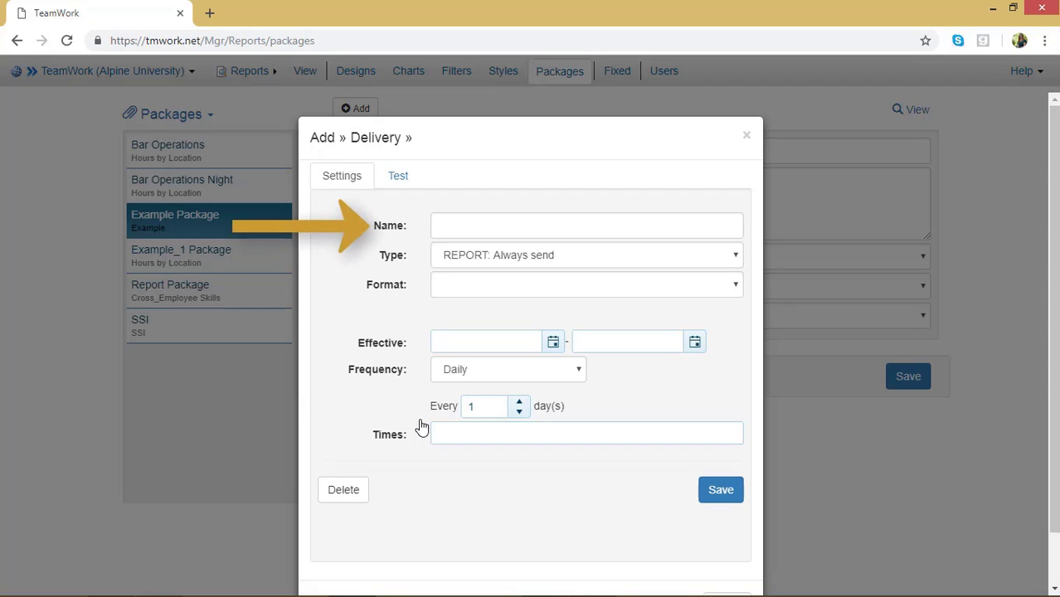
{"action": "left_click", "coordinate": [473, 227]}
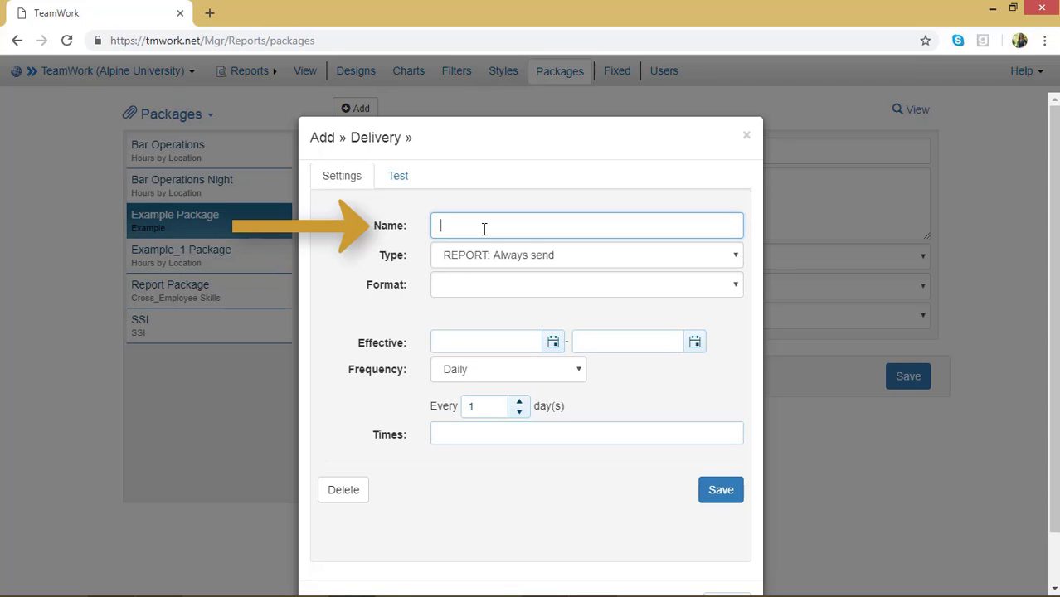
{"action": "type", "text": "ExamplePackage"}
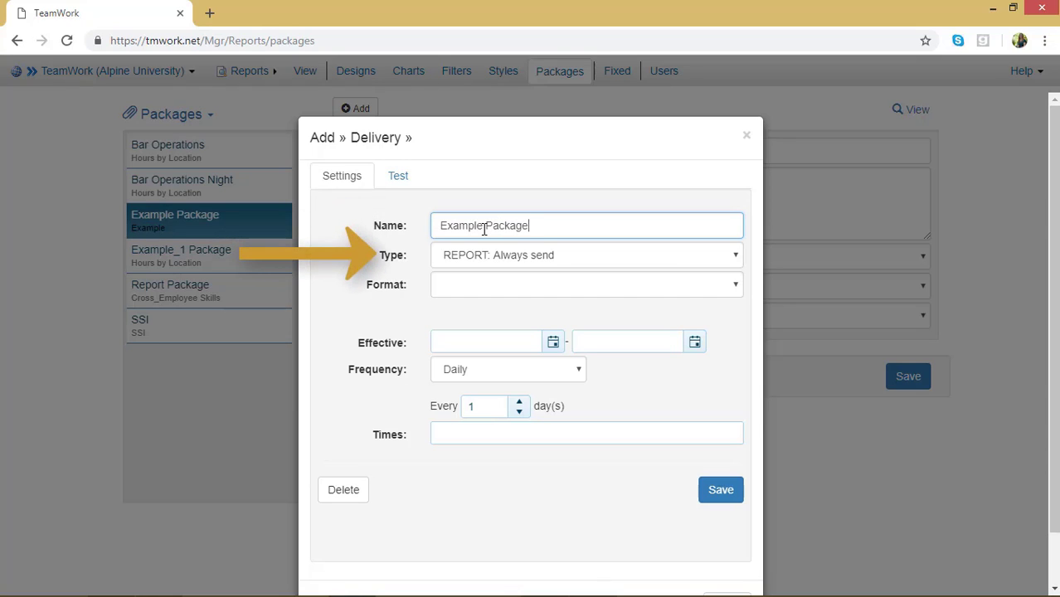
{"action": "left_click", "coordinate": [736, 258]}
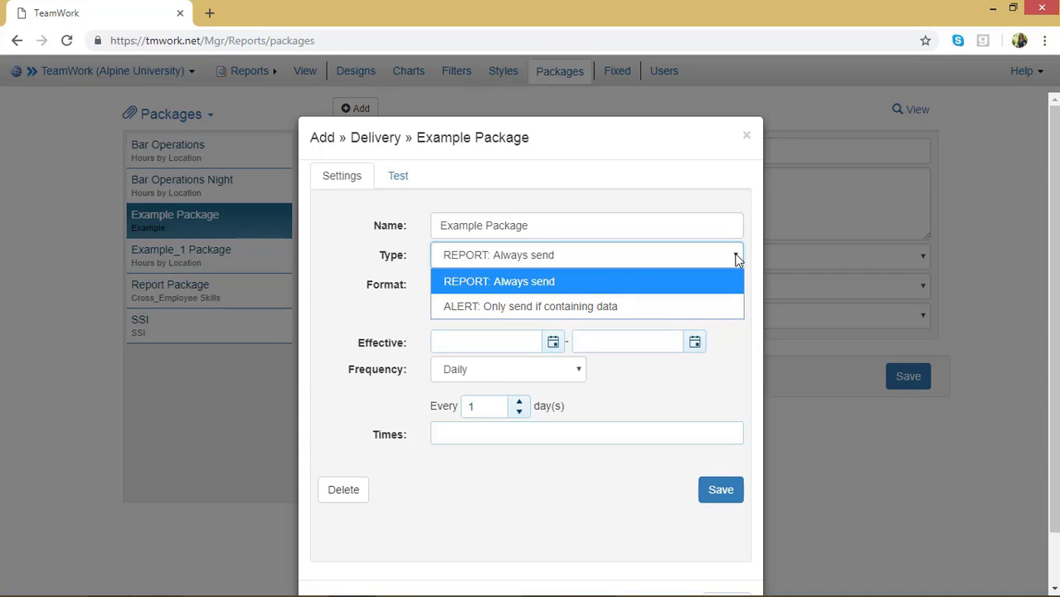
{"action": "left_click", "coordinate": [684, 287]}
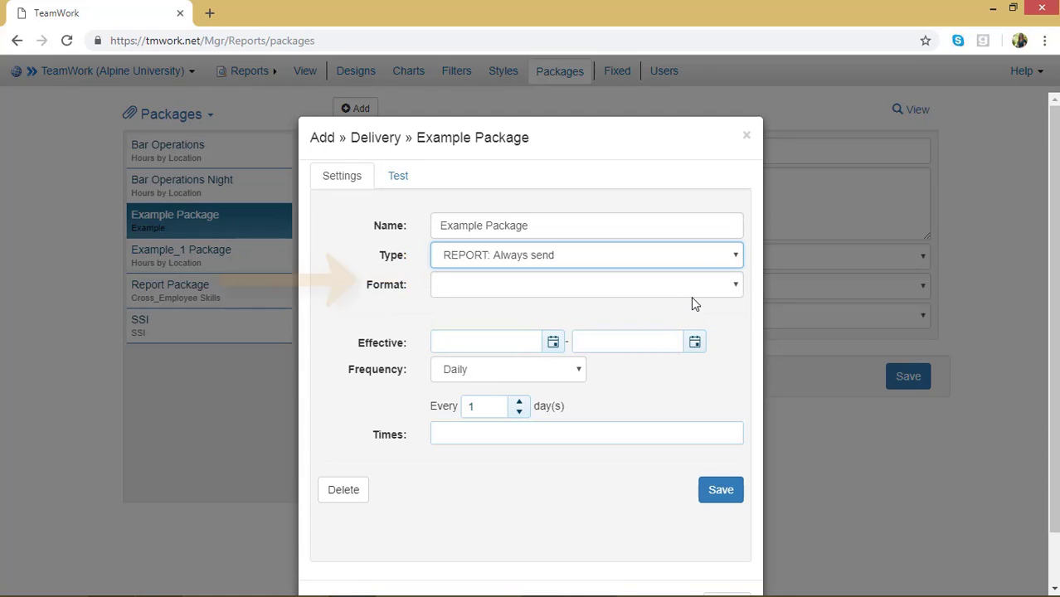
{"action": "left_click", "coordinate": [734, 288]}
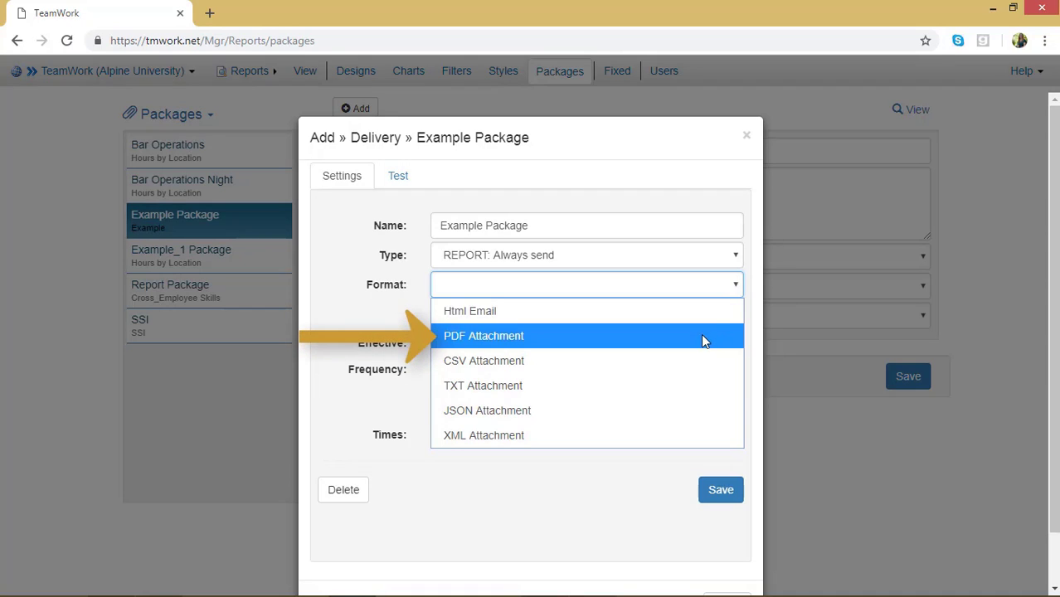
{"action": "left_click", "coordinate": [701, 341]}
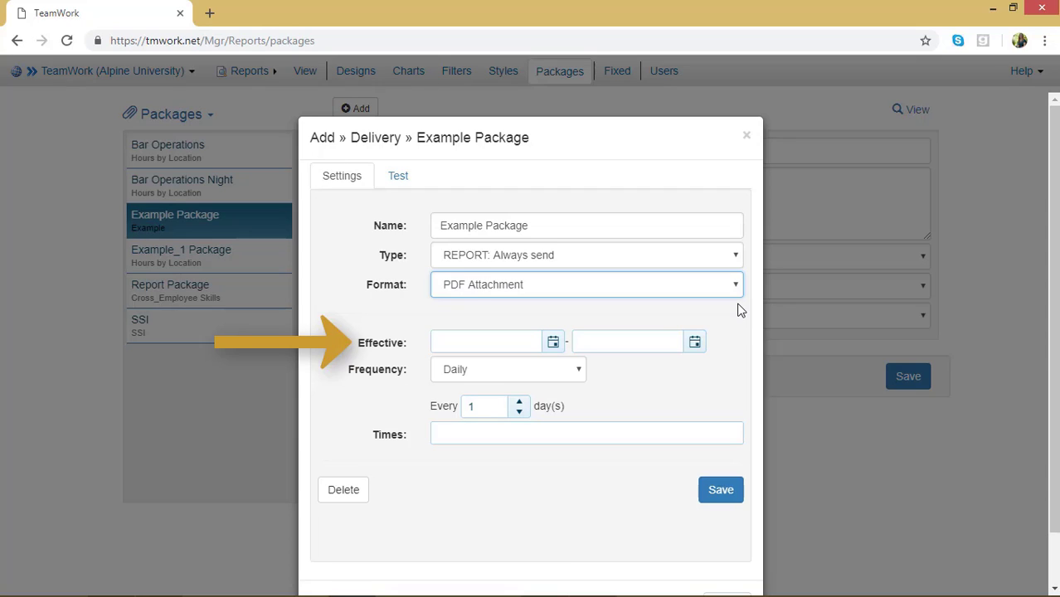
Step: Make the delivery effective from 12/6/2018 with a weekly frequency of every 1 week
{"action": "left_click", "coordinate": [561, 346]}
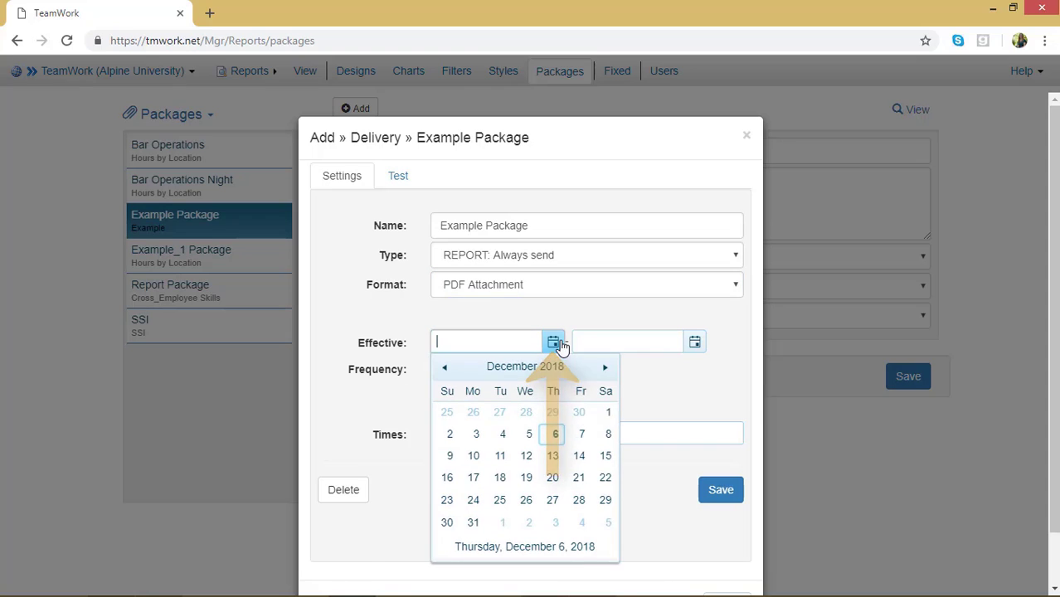
{"action": "left_click", "coordinate": [553, 433]}
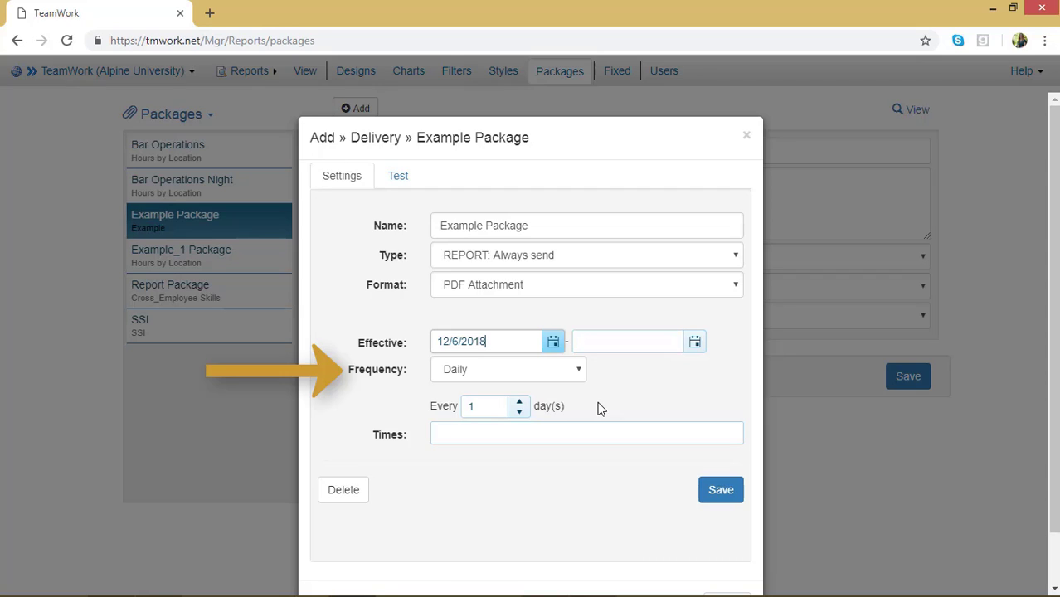
{"action": "left_click", "coordinate": [580, 370]}
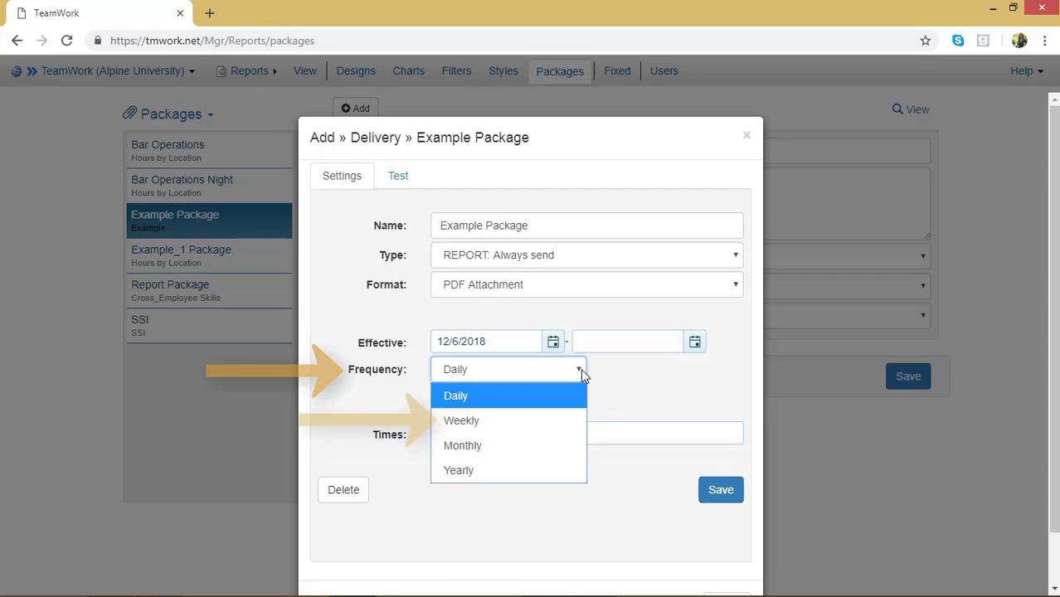
{"action": "left_click", "coordinate": [561, 420]}
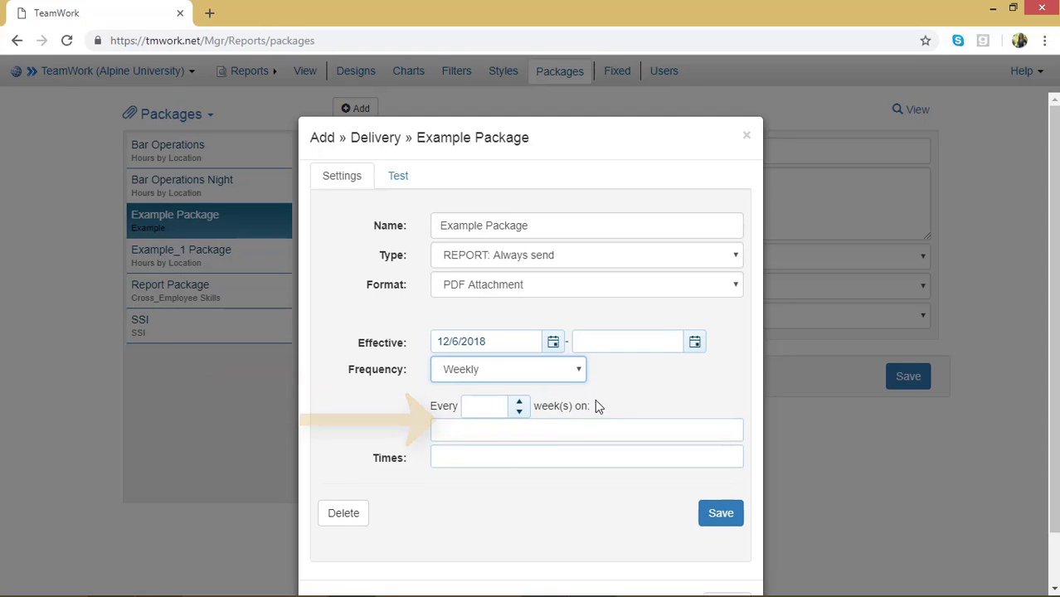
{"action": "left_click", "coordinate": [597, 162]}
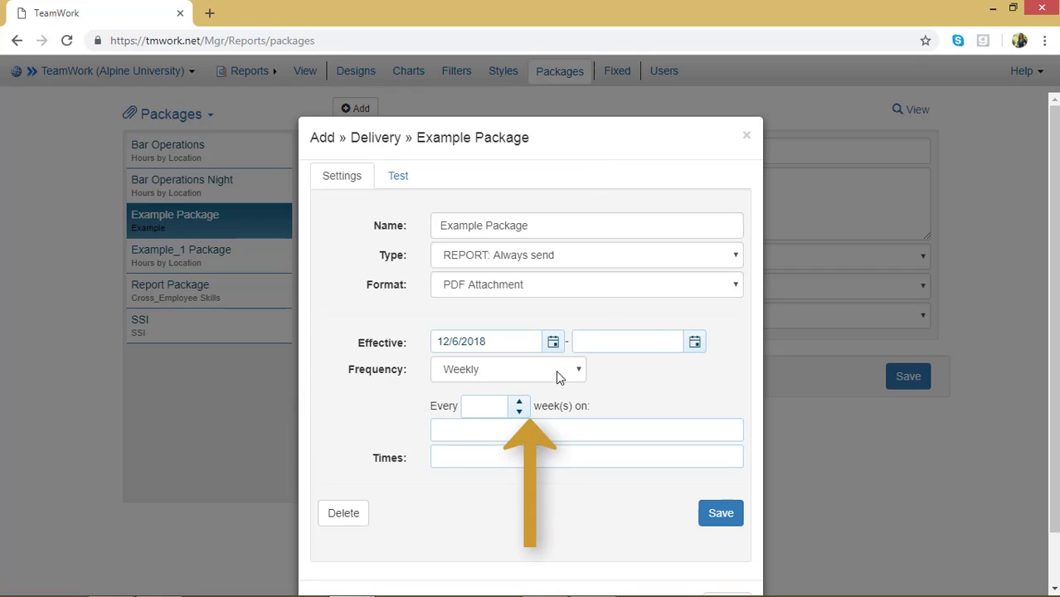
{"action": "left_click", "coordinate": [519, 402]}
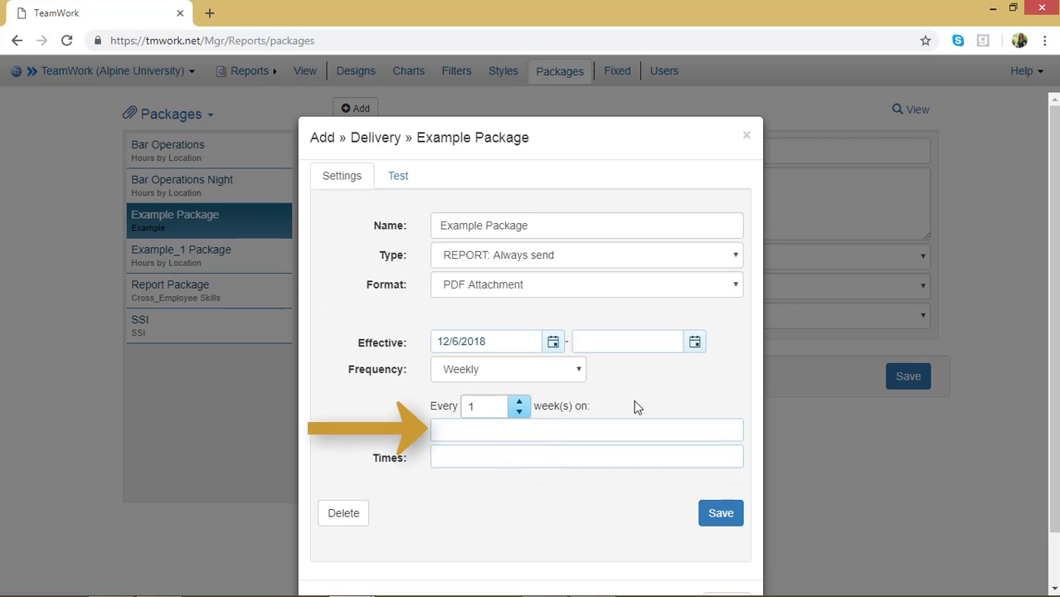
Step: Schedule the delivery for Mondays at 6:00 AM and save it, closing the delivery dialog
{"action": "left_click", "coordinate": [584, 430]}
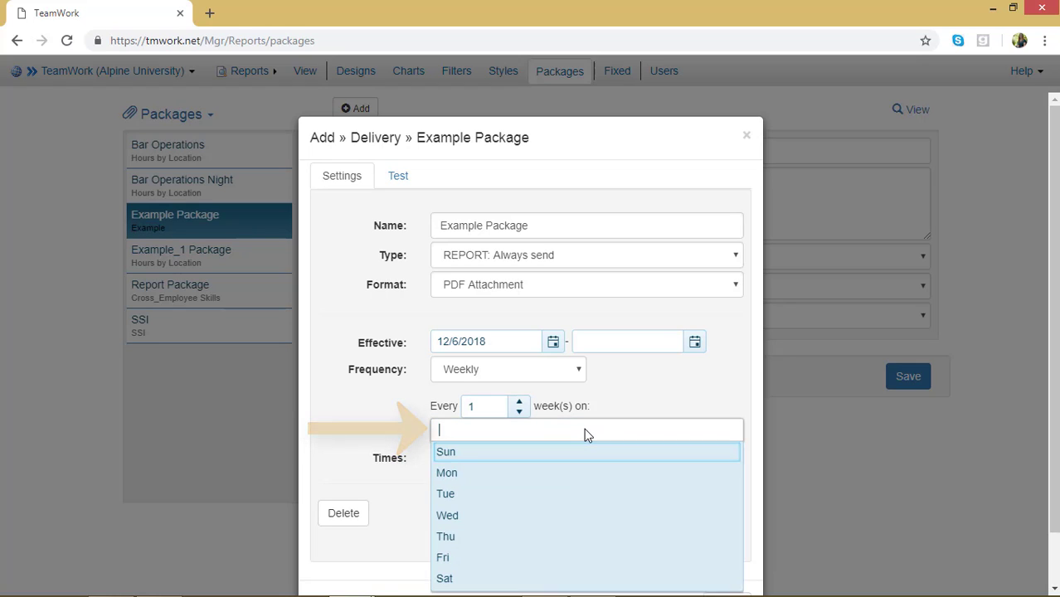
{"action": "left_click", "coordinate": [583, 476]}
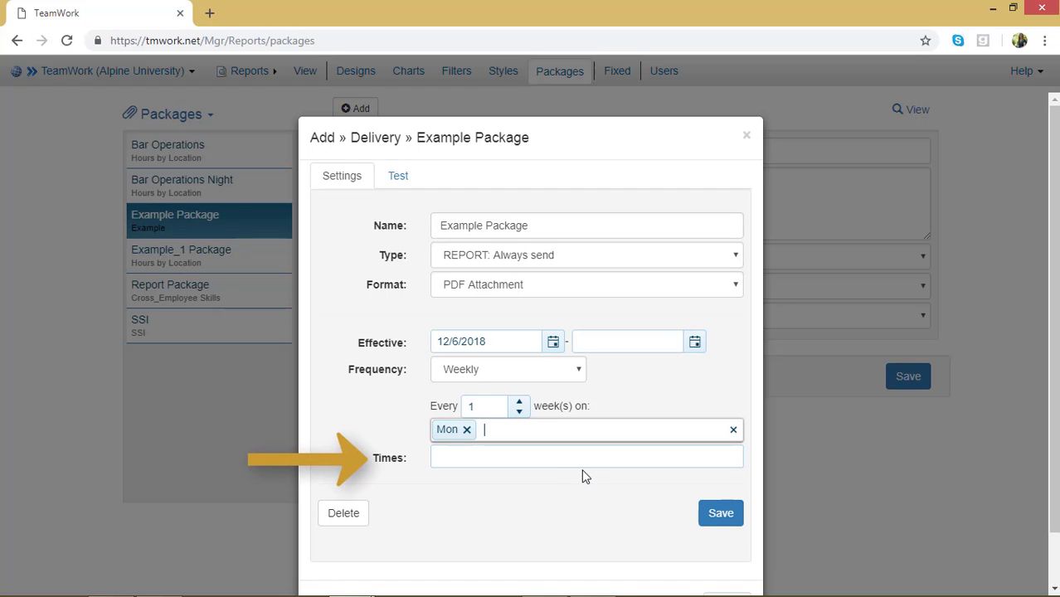
{"action": "left_click", "coordinate": [545, 457]}
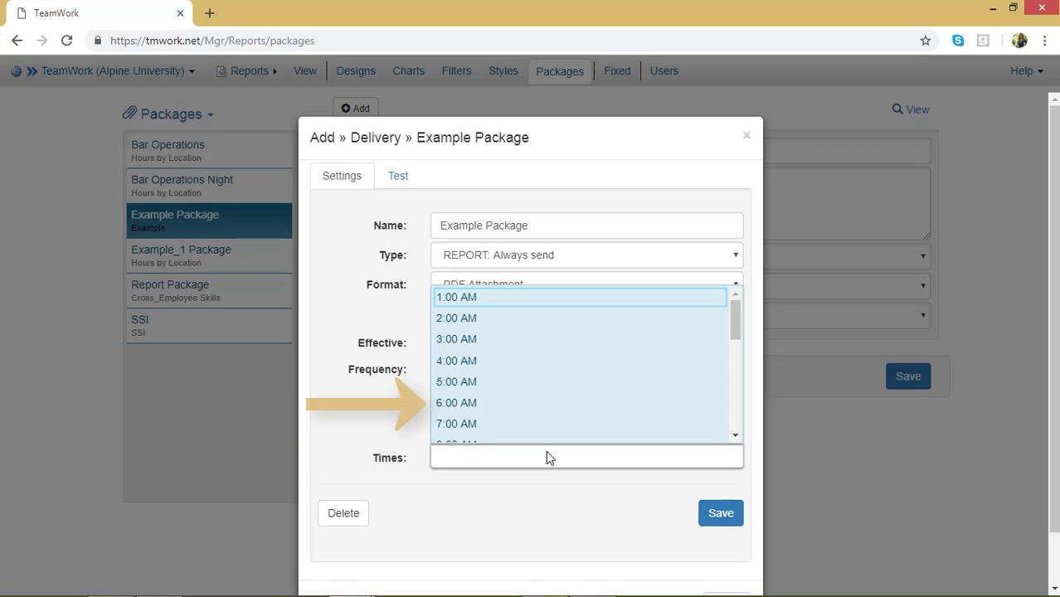
{"action": "left_click", "coordinate": [538, 405]}
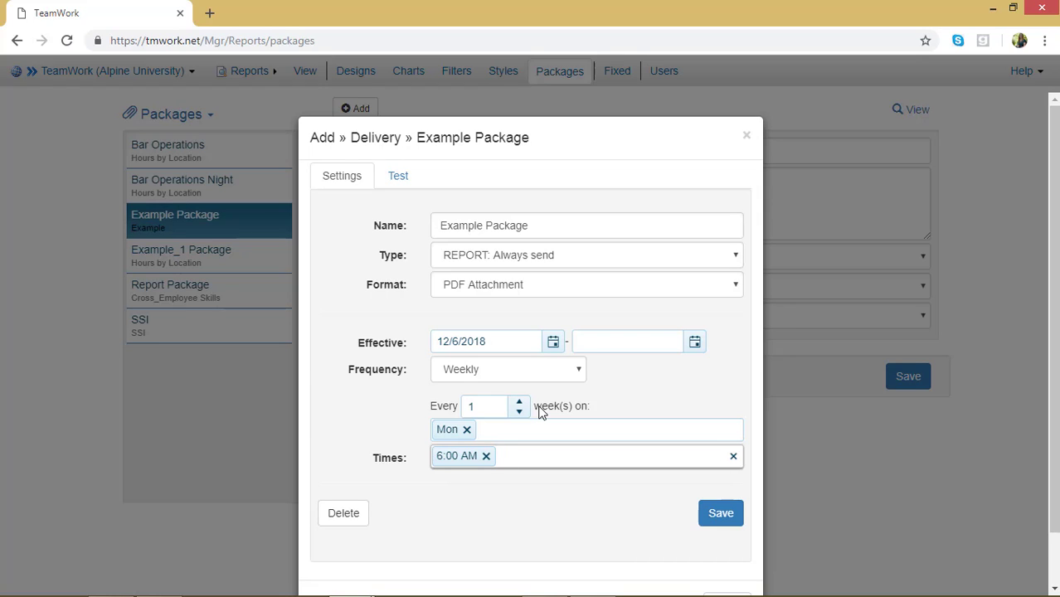
{"action": "scroll", "coordinate": [539, 412], "scroll_direction": "down", "scroll_amount": 1}
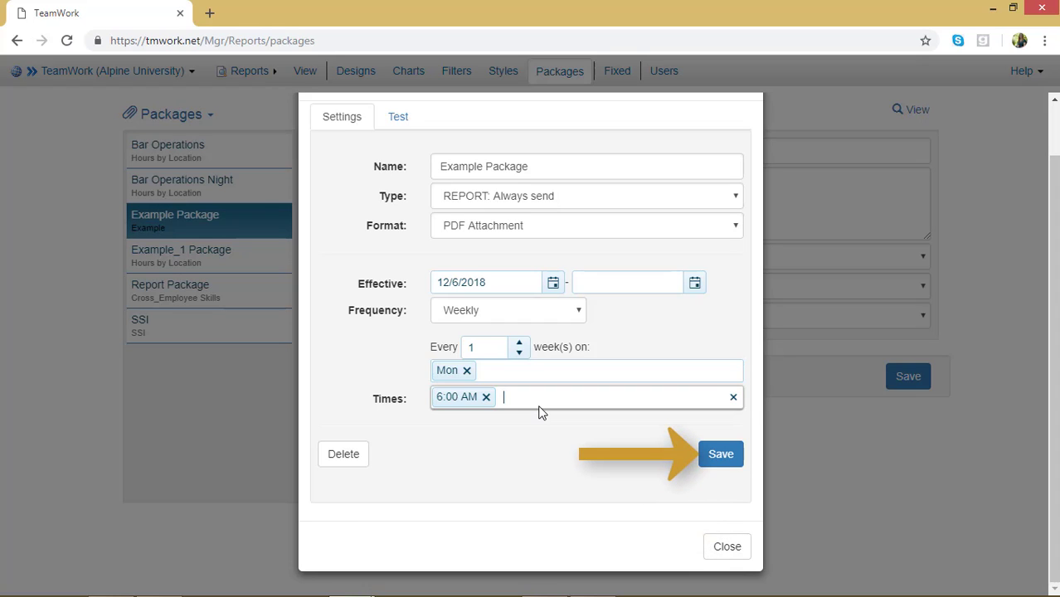
{"action": "left_click", "coordinate": [729, 468]}
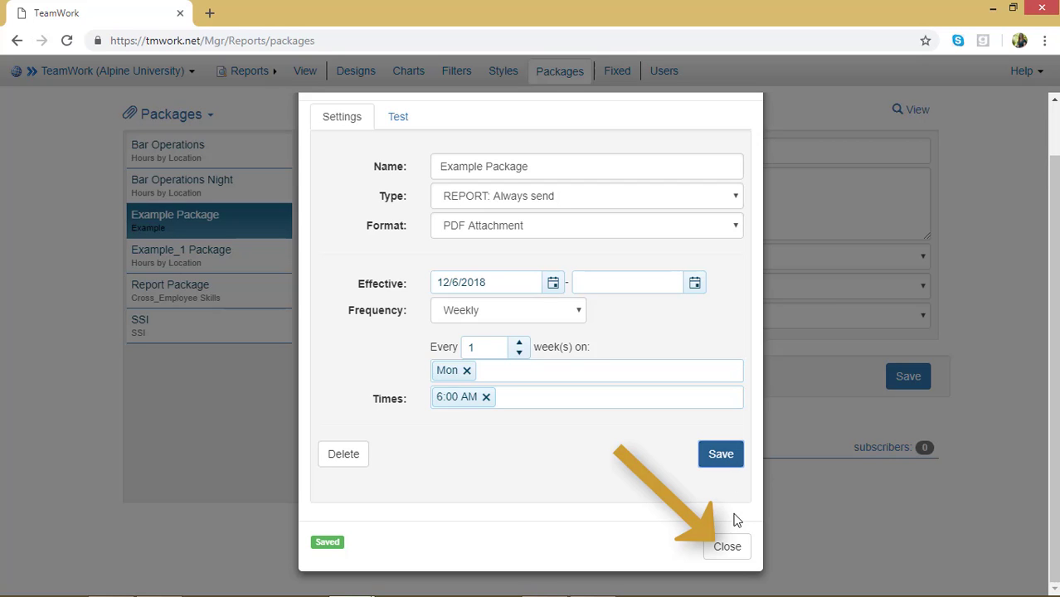
{"action": "left_click", "coordinate": [732, 546]}
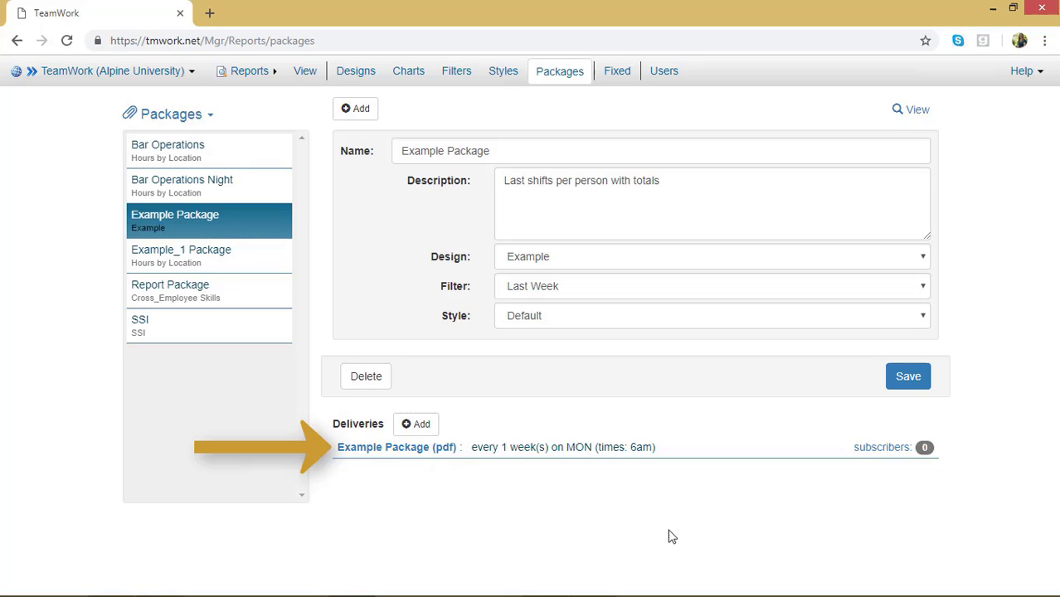
Step: Add the second and fourth listed users of the [User/Enterprise] scope as recipients of the Example Package (pdf) delivery
{"action": "left_click", "coordinate": [435, 448]}
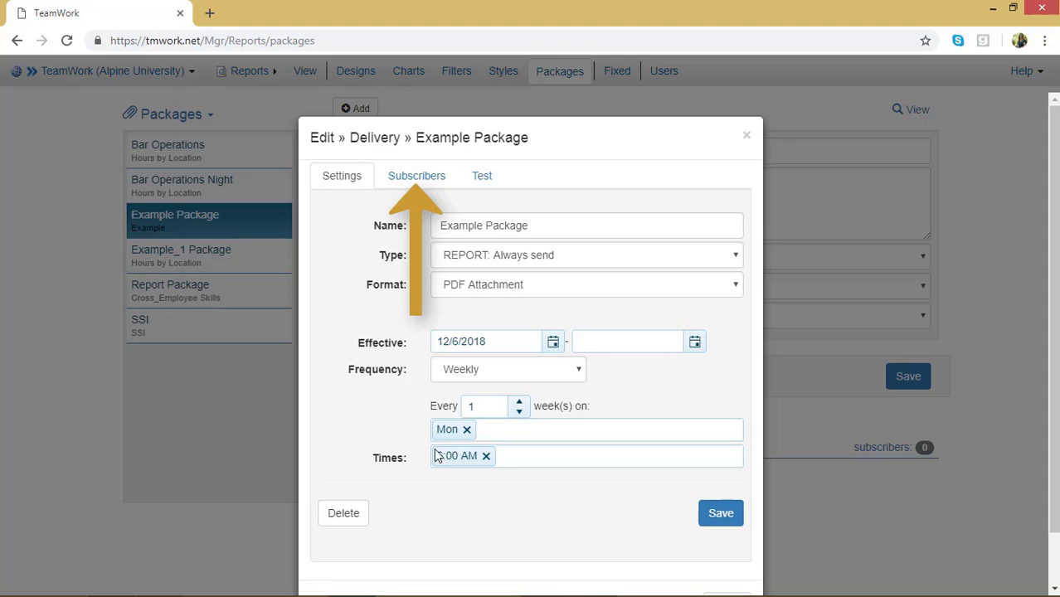
{"action": "left_click", "coordinate": [439, 457]}
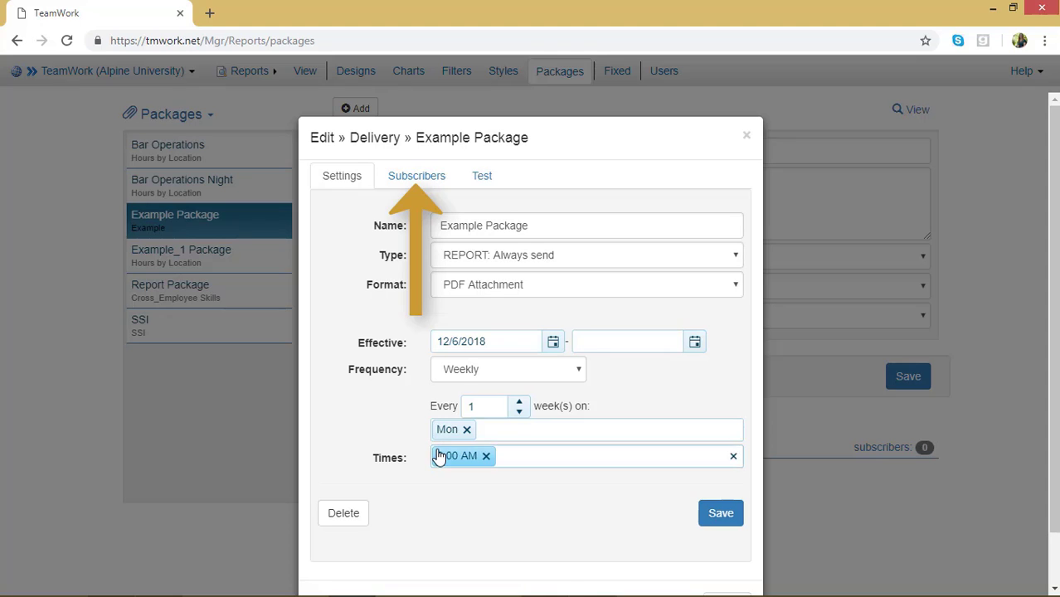
{"action": "left_click", "coordinate": [409, 182]}
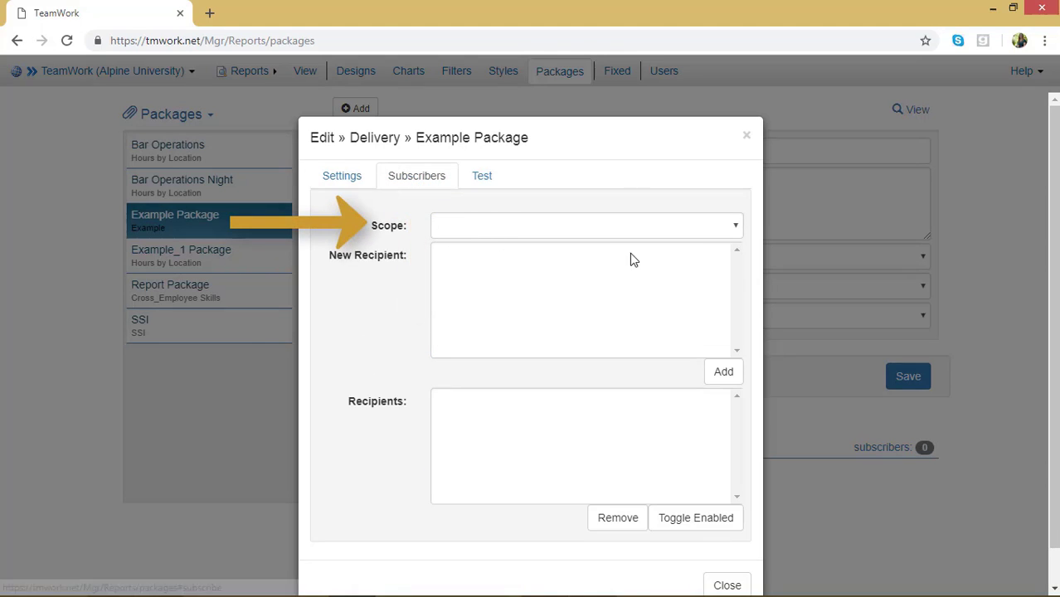
{"action": "left_click", "coordinate": [737, 229]}
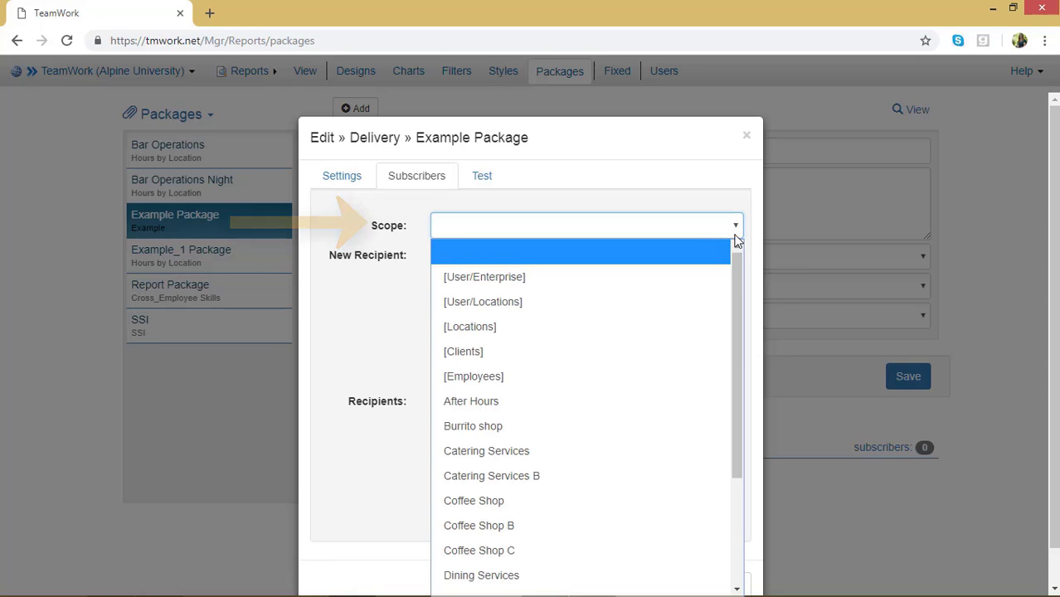
{"action": "left_click", "coordinate": [726, 285]}
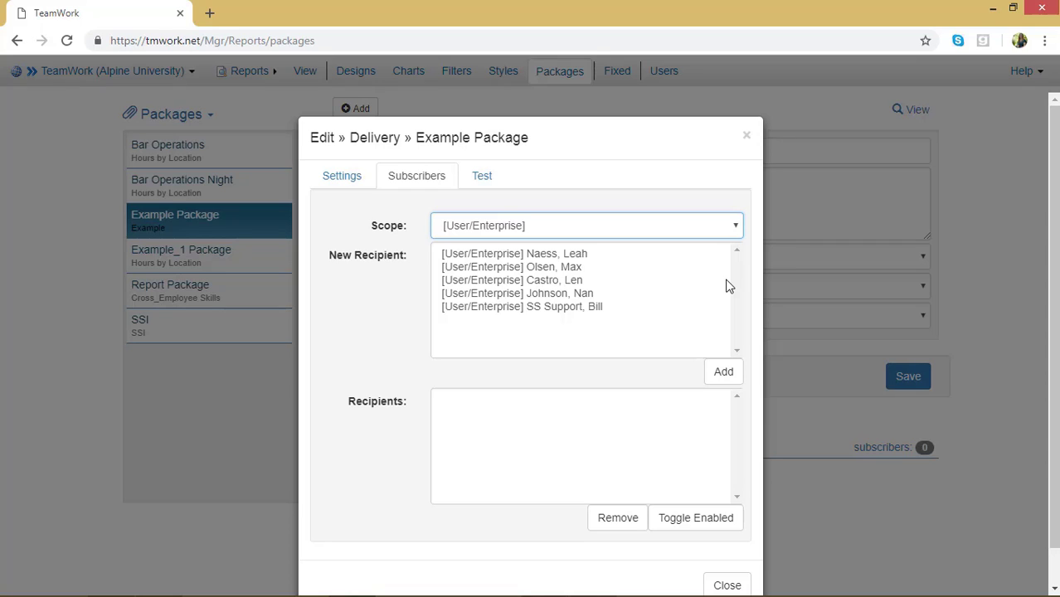
{"action": "left_click", "coordinate": [603, 271]}
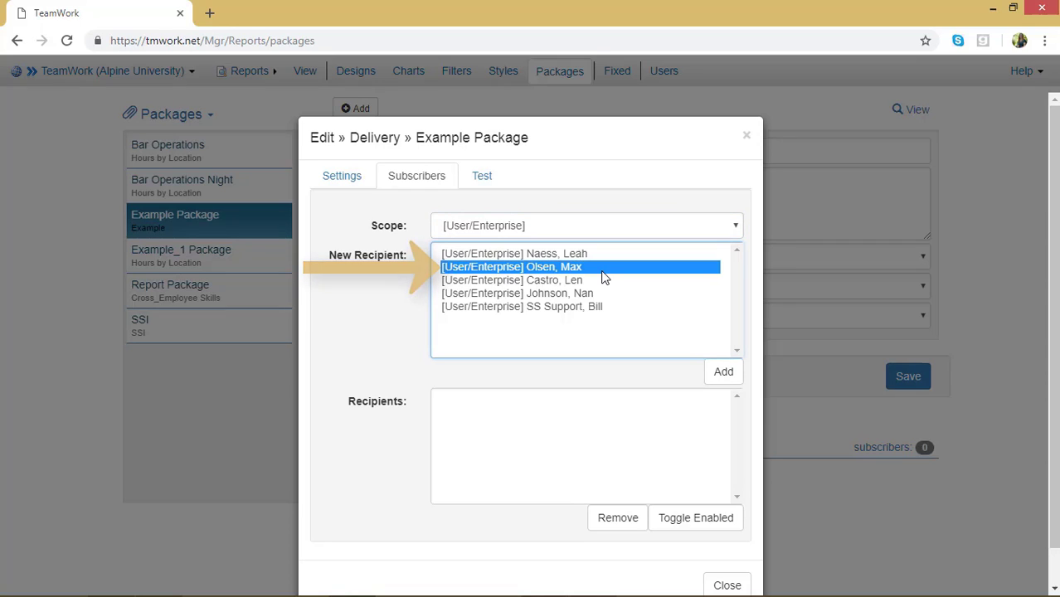
{"action": "left_click", "coordinate": [723, 373]}
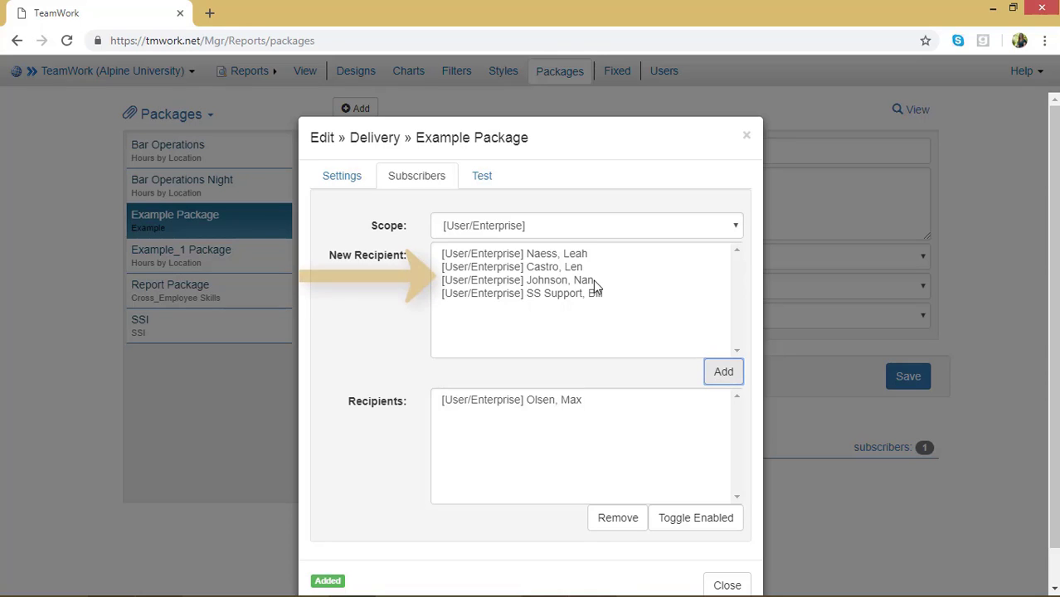
{"action": "left_click", "coordinate": [594, 281]}
{"action": "left_click", "coordinate": [725, 373]}
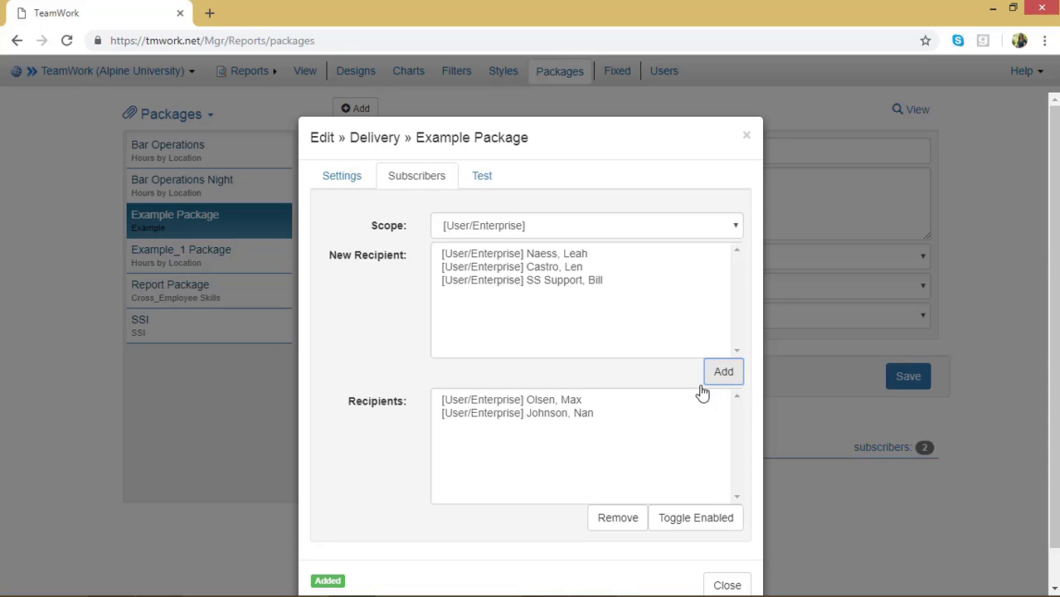
Step: Remove the first recipient from the delivery's subscribers and send a test email of the delivery, closing the dialog
{"action": "left_click", "coordinate": [635, 402]}
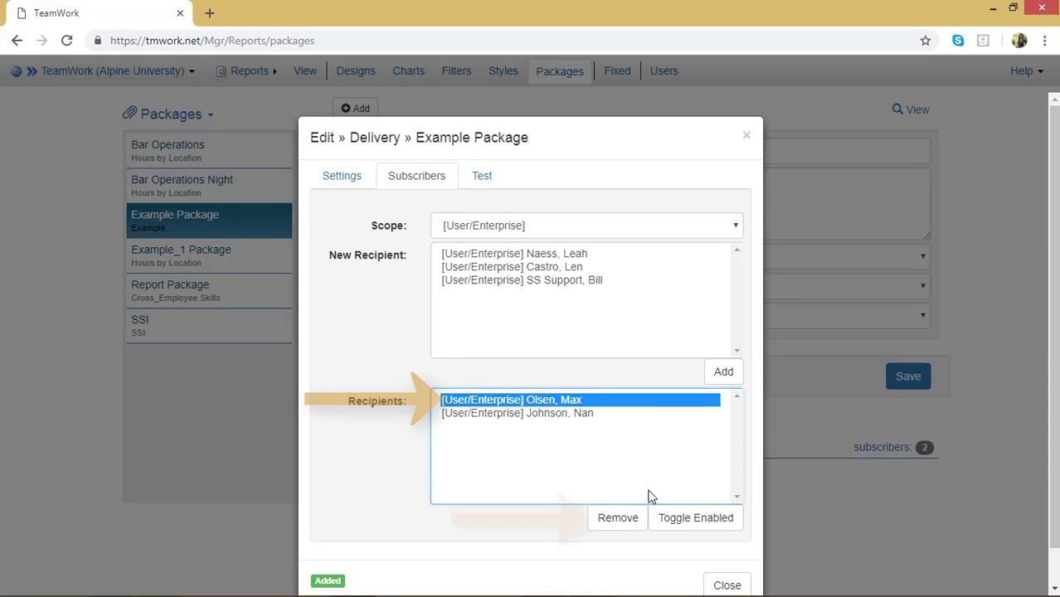
{"action": "left_click", "coordinate": [627, 517]}
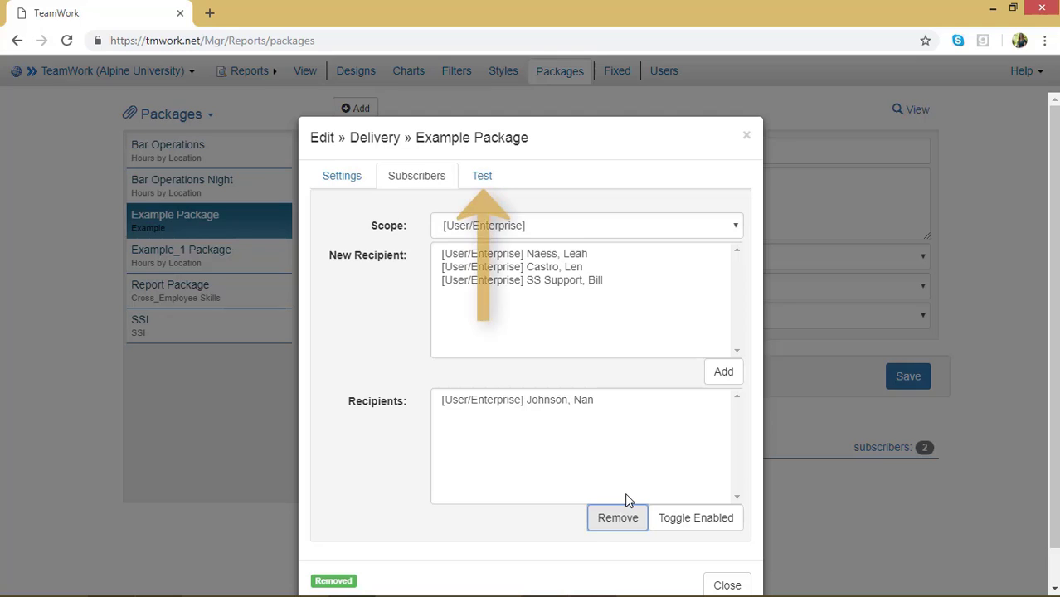
{"action": "left_click", "coordinate": [483, 174]}
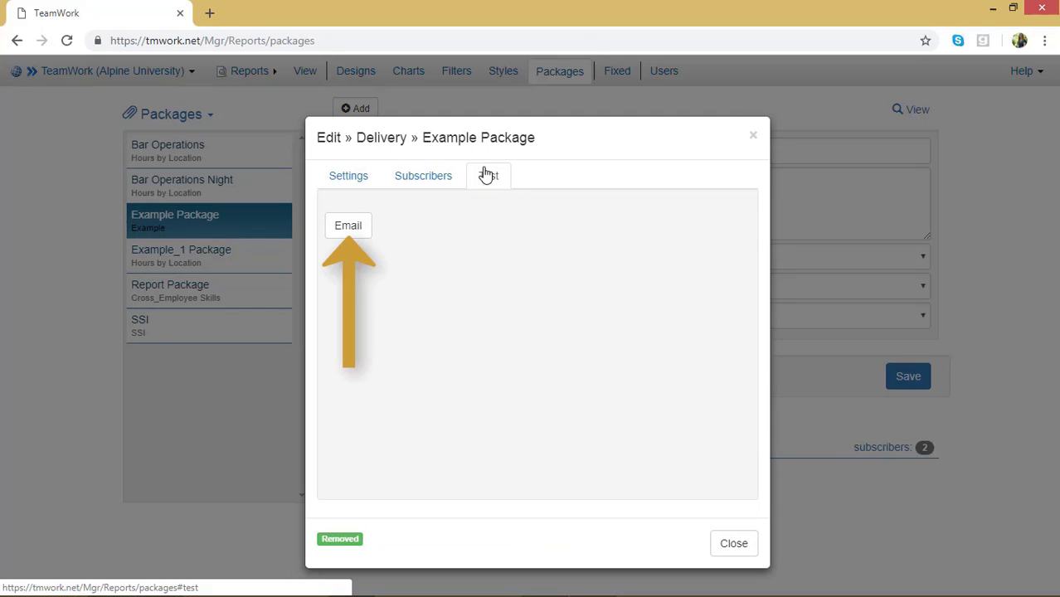
{"action": "left_click", "coordinate": [367, 230]}
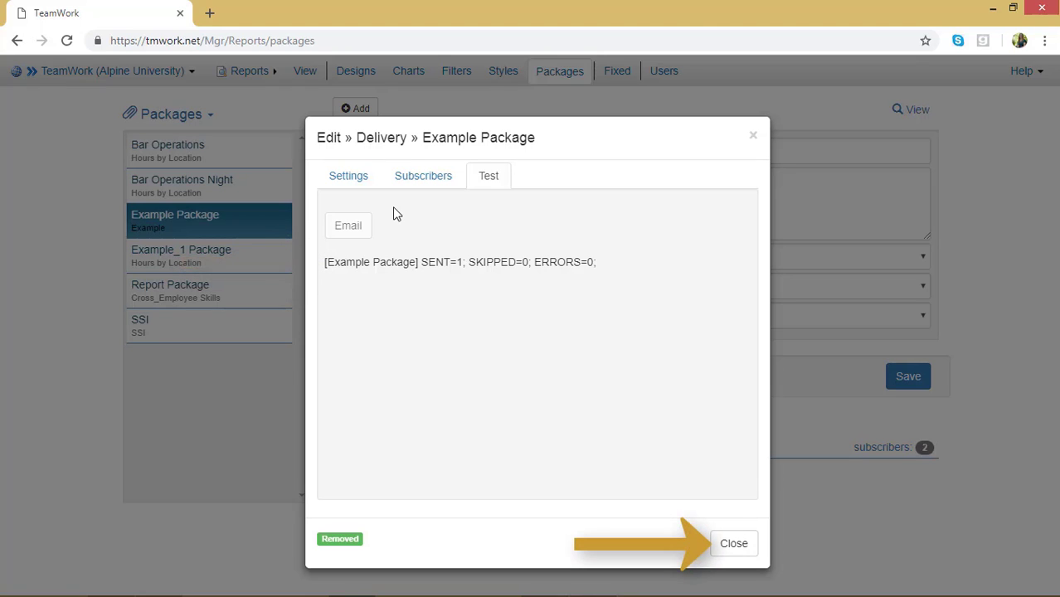
{"action": "left_click", "coordinate": [737, 548]}
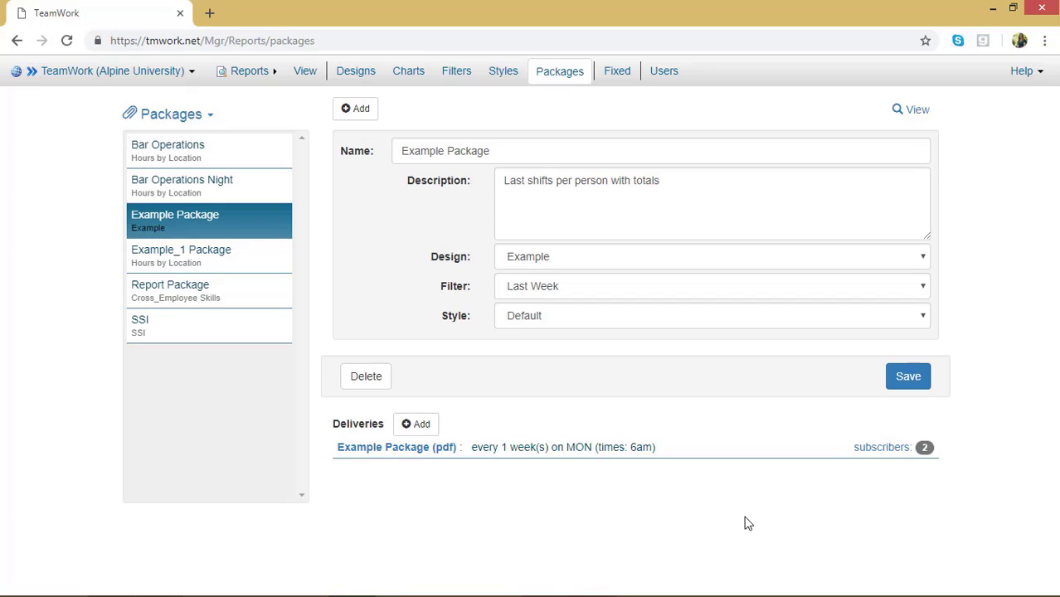